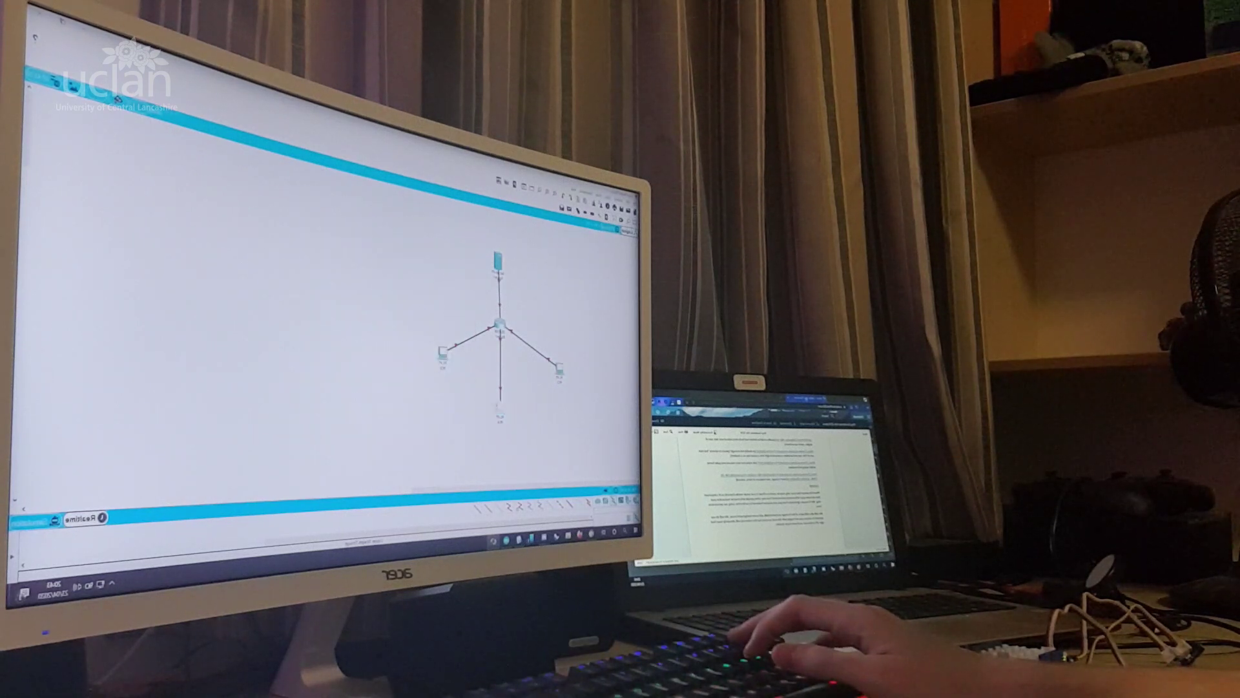
{"action": "double_click", "coordinate": [442, 354]}
{"action": "left_click", "coordinate": [427, 240]}
{"action": "left_click", "coordinate": [346, 255]}
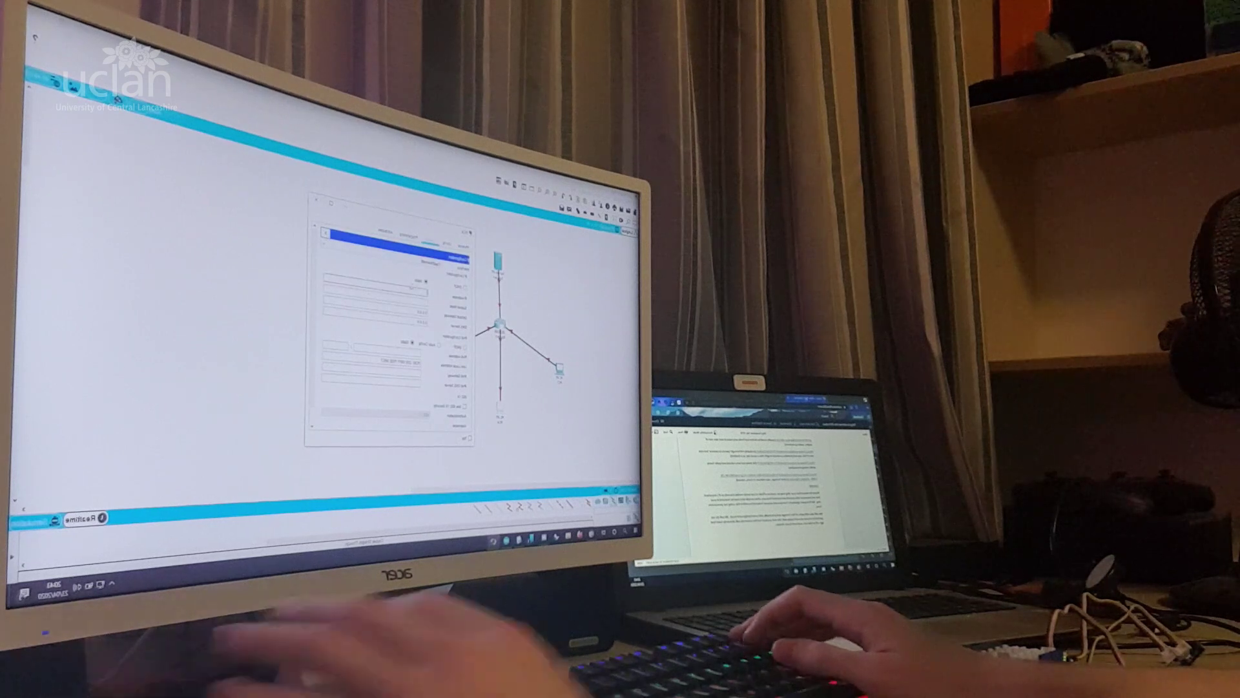